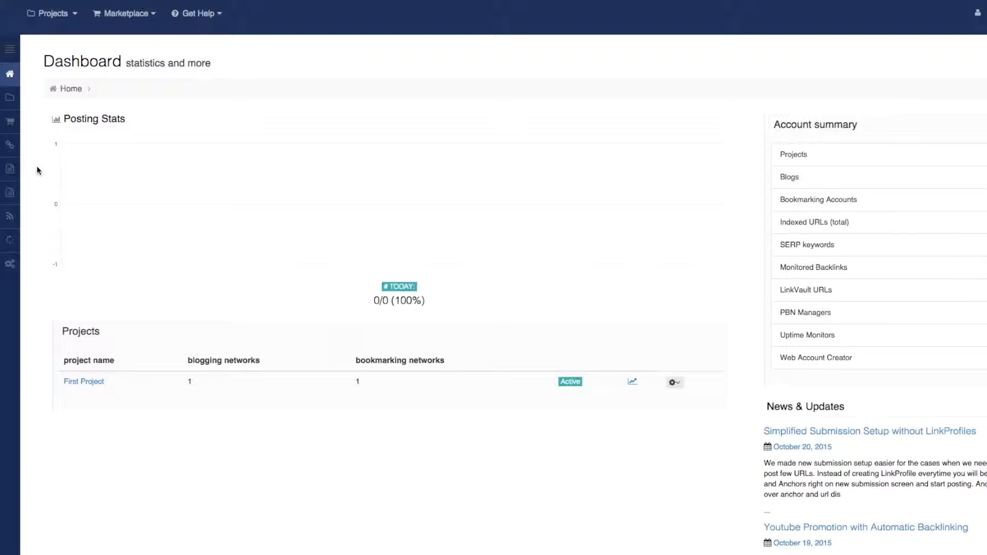
Open the list of all projects and start a new project.
{"action": "mouse_move", "coordinate": [11, 99]}
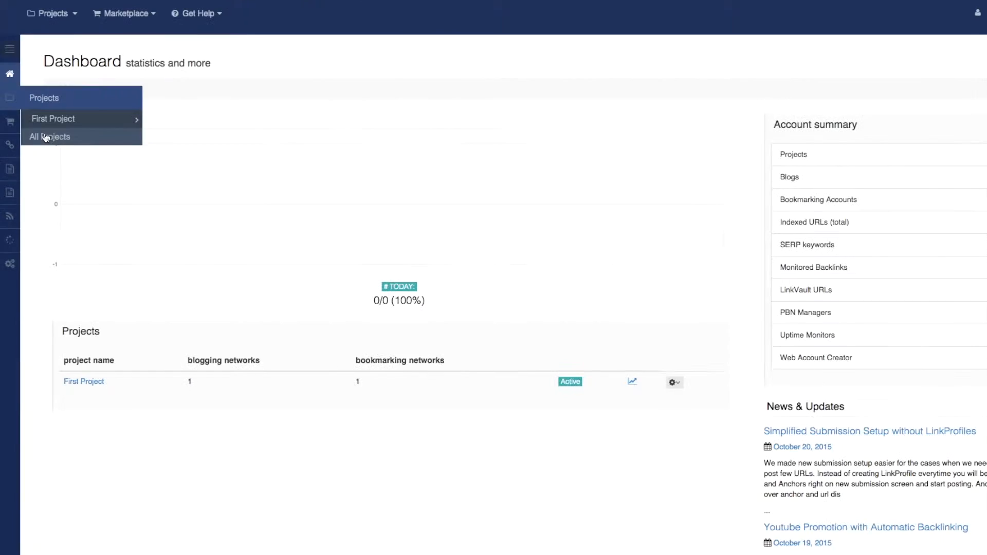
{"action": "left_click", "coordinate": [46, 137]}
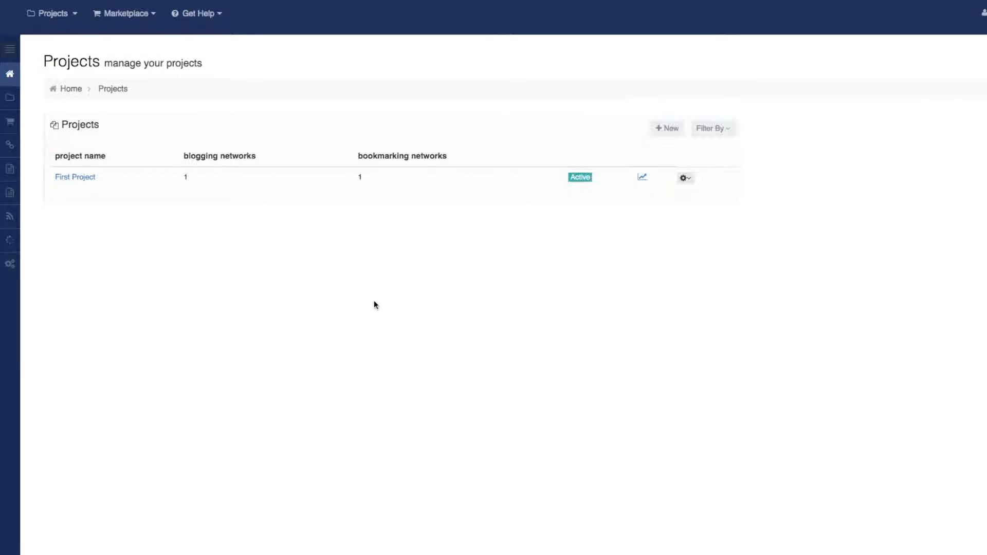
{"action": "left_click", "coordinate": [663, 129]}
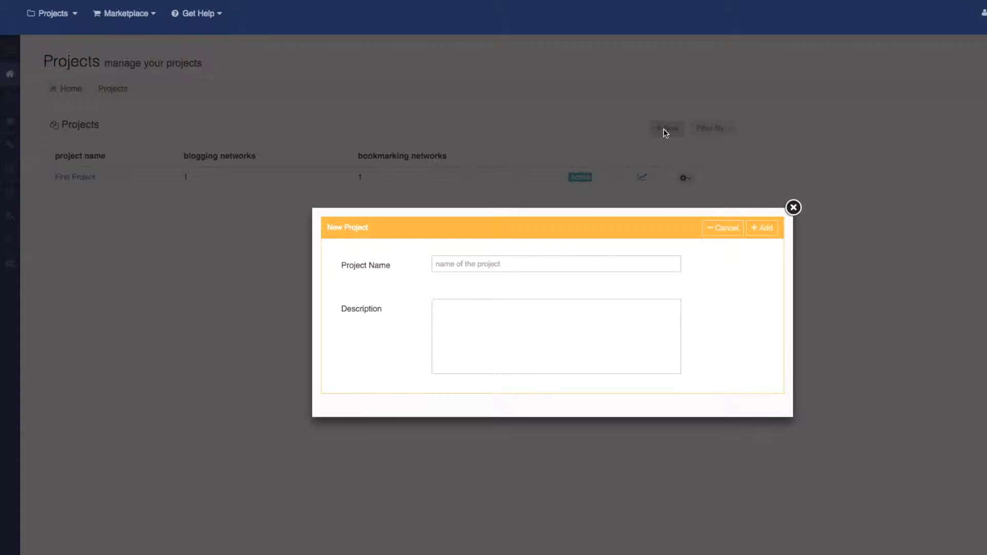
{"action": "left_click", "coordinate": [514, 264]}
{"action": "type", "text": "www.webmasterforum.com"}
{"action": "left_click_drag", "start_coordinate": [623, 260], "coordinate": [474, 252]}
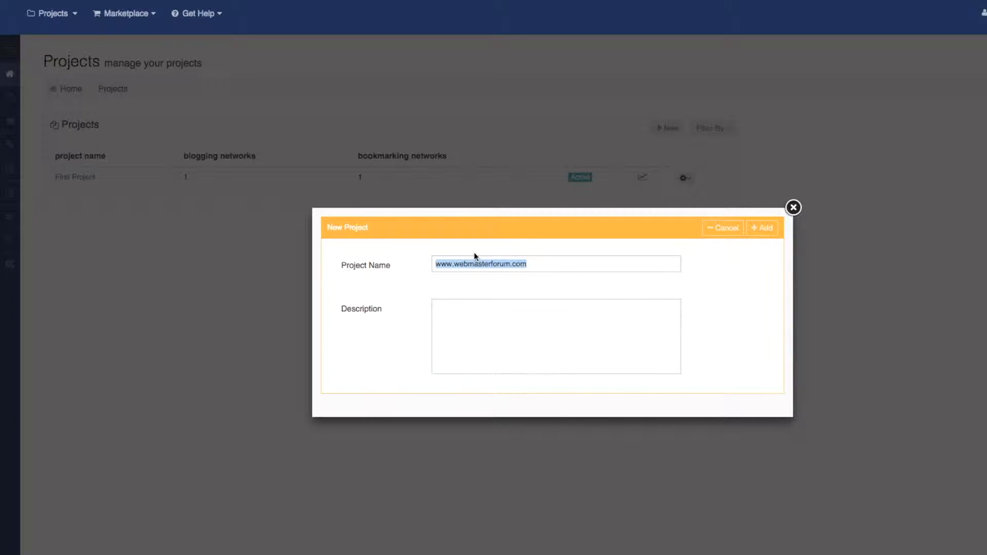
{"action": "key", "text": "BackSpace"}
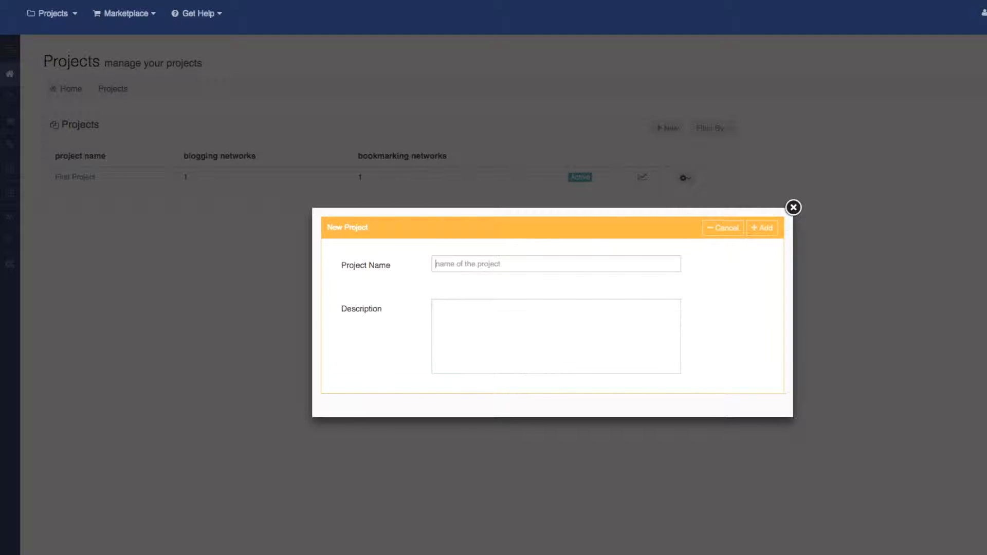
Name the new project "SEO Reviews", leave its description empty and add it.
{"action": "type", "text": "SE"}
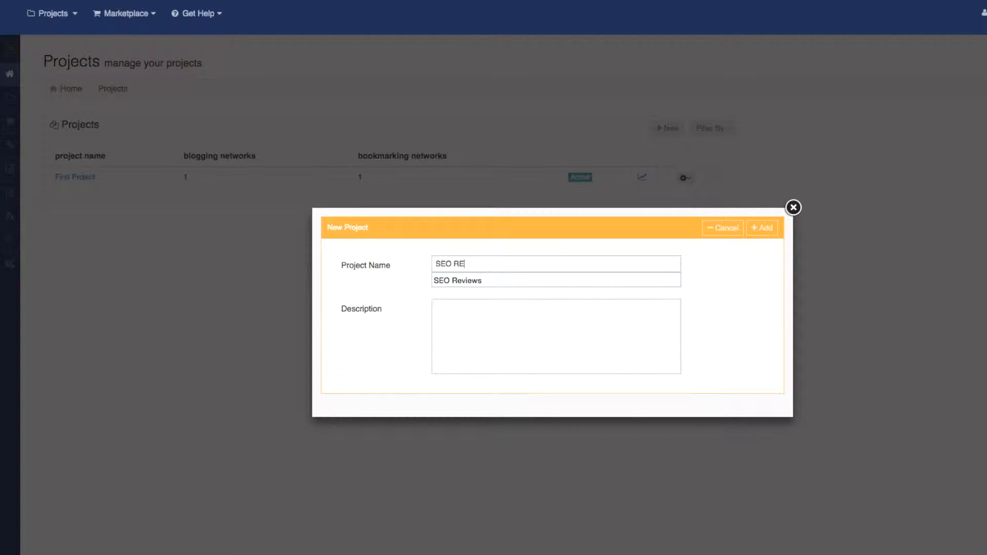
{"action": "type", "text": "O Reviews"}
{"action": "left_click", "coordinate": [548, 338]}
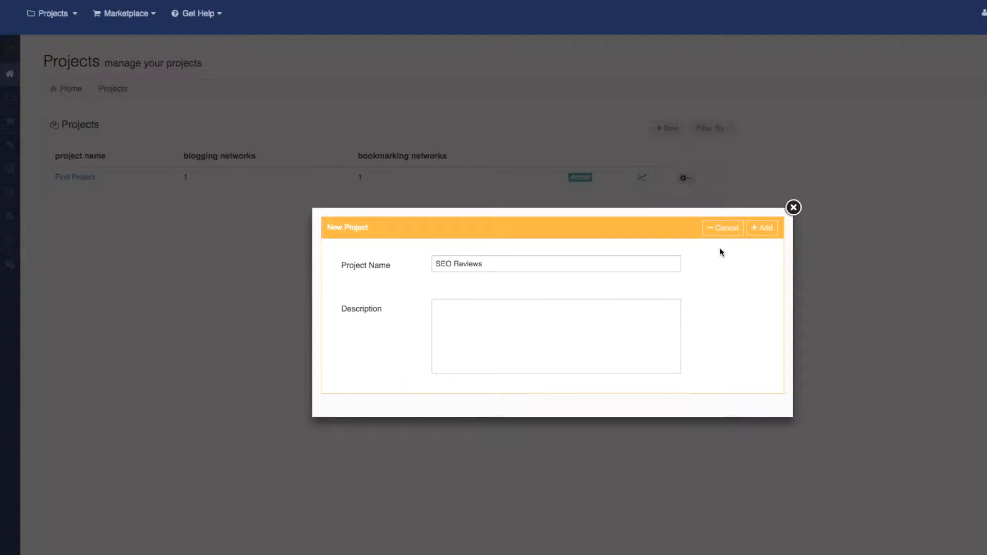
{"action": "left_click", "coordinate": [762, 228]}
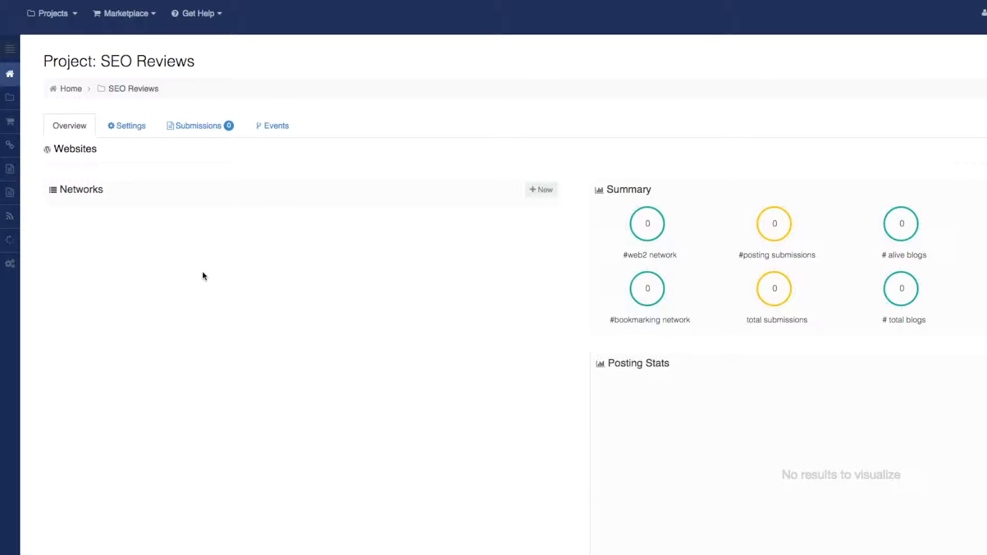
Create a tier 4 Web2 network named "T4 - Seo Reviews Warm Up Blogs" in the SEO Reviews project.
{"action": "left_click", "coordinate": [537, 196]}
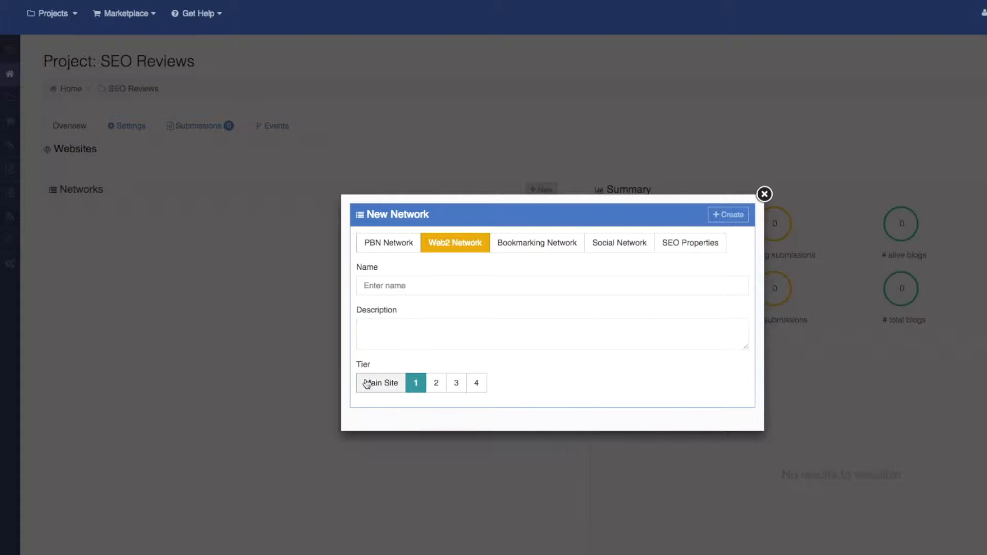
{"action": "left_click", "coordinate": [483, 381]}
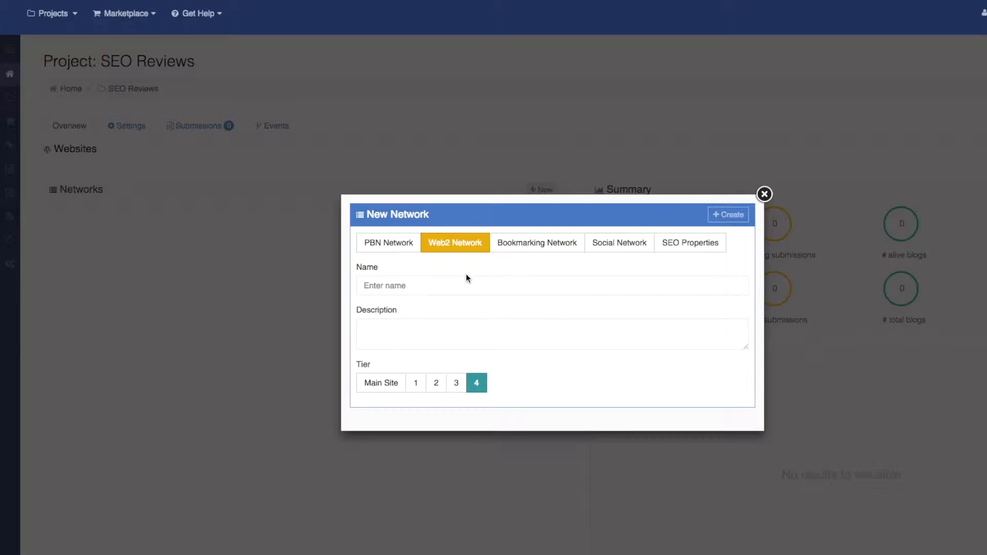
{"action": "left_click", "coordinate": [457, 286]}
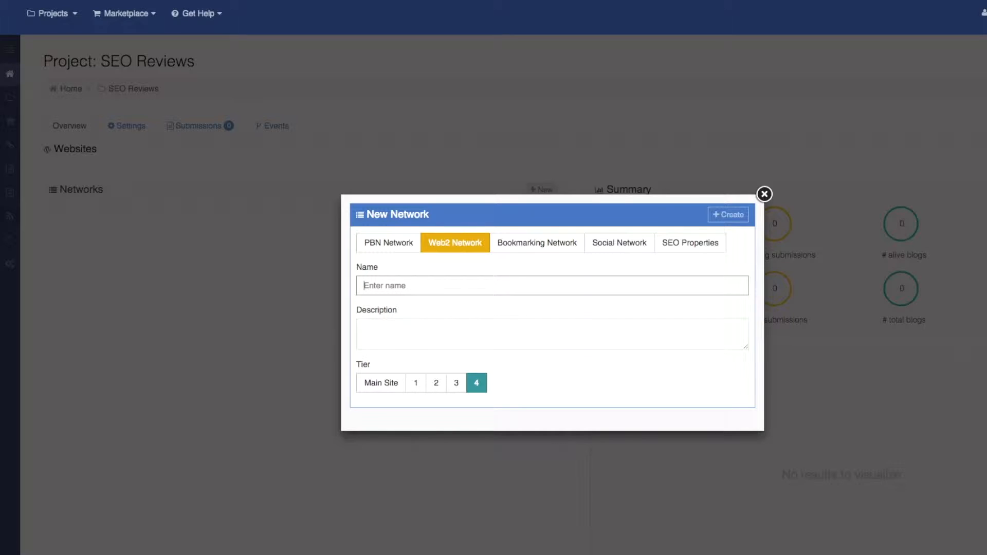
{"action": "type", "text": "T4 - Seo Reviews Warm Up Blogs"}
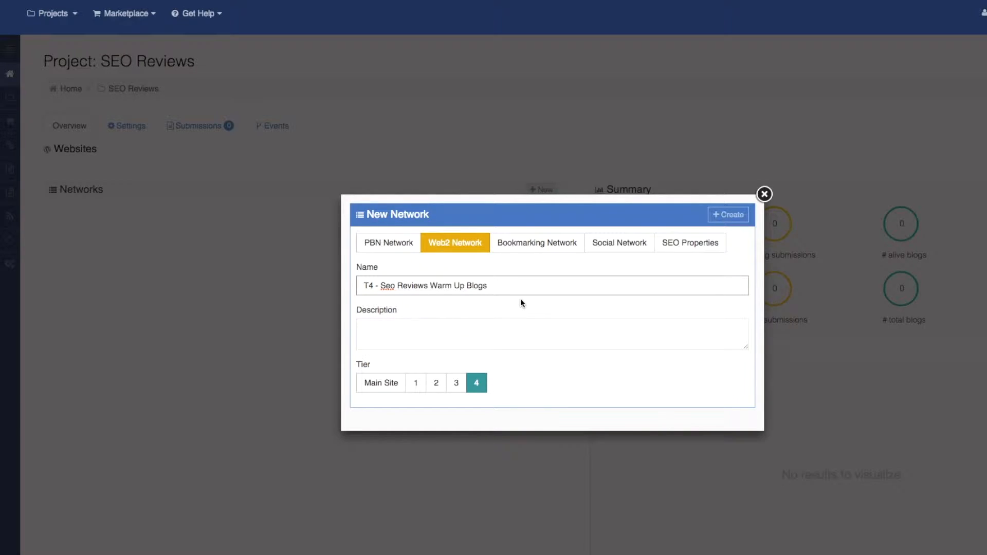
{"action": "left_click", "coordinate": [465, 329]}
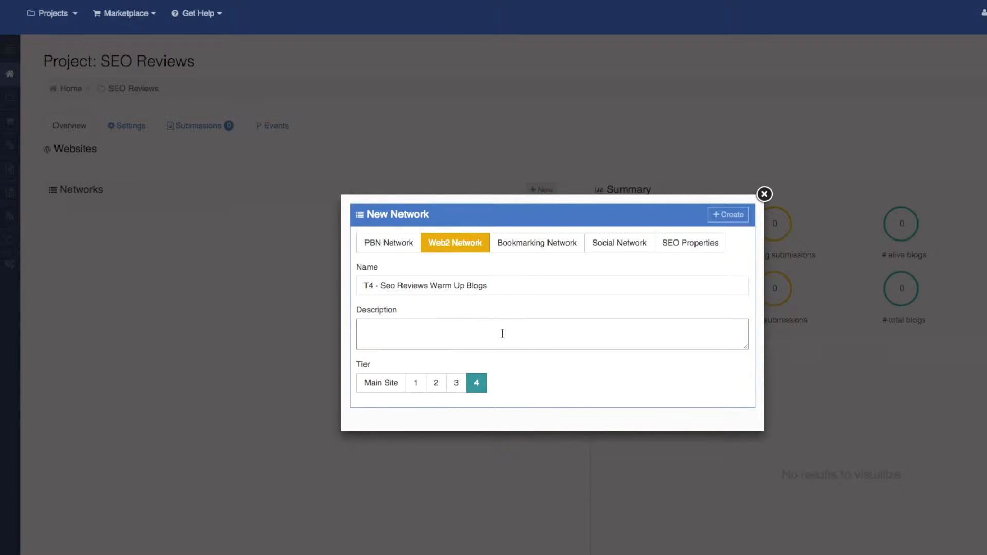
{"action": "left_click", "coordinate": [741, 215]}
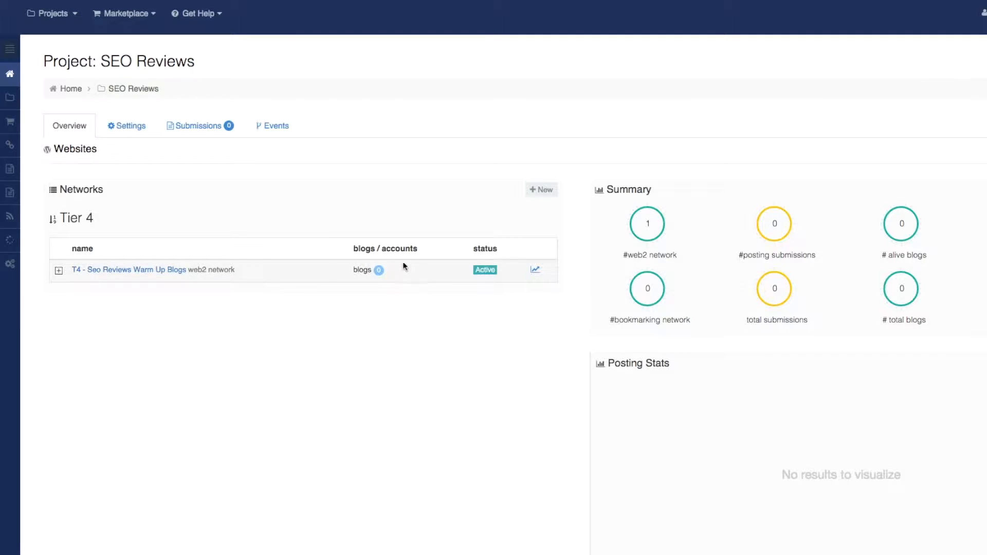
Create a tier 3 Web2 network named "T3 - SEO Reviews Aged Blogs" in the project.
{"action": "left_click", "coordinate": [535, 199]}
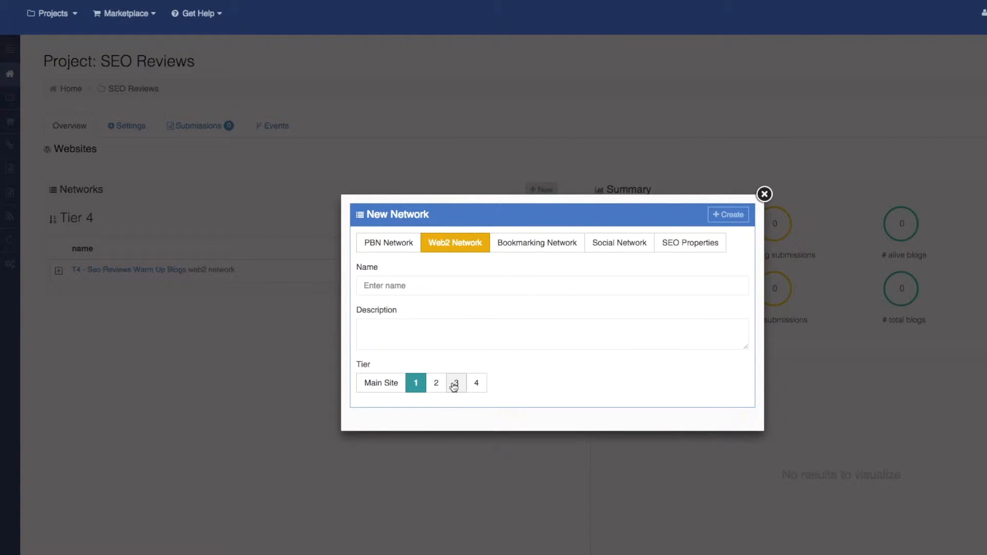
{"action": "left_click", "coordinate": [454, 385]}
{"action": "left_click", "coordinate": [462, 288]}
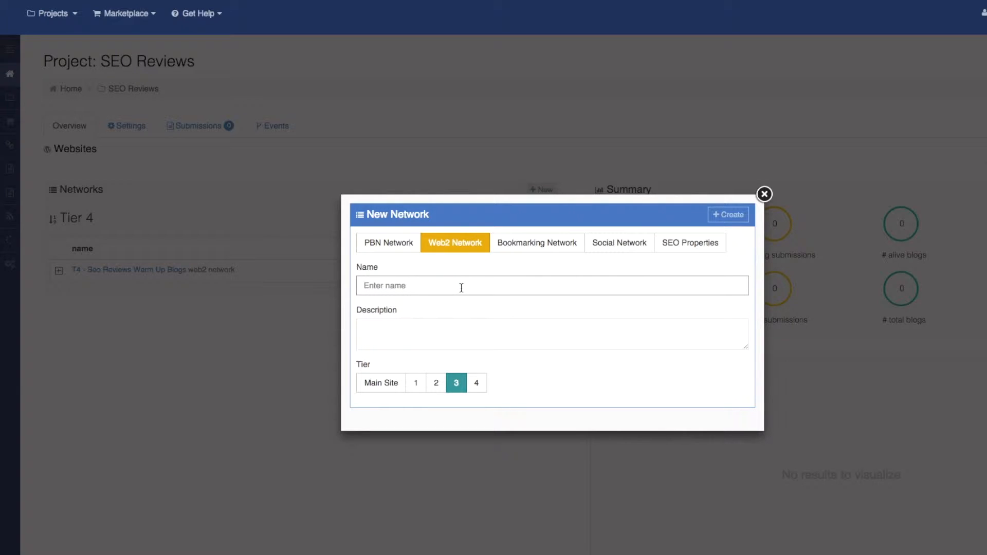
{"action": "type", "text": "T3 -"}
{"action": "type", "text": "SEO Reviews Aged Blogs"}
{"action": "left_click", "coordinate": [737, 215]}
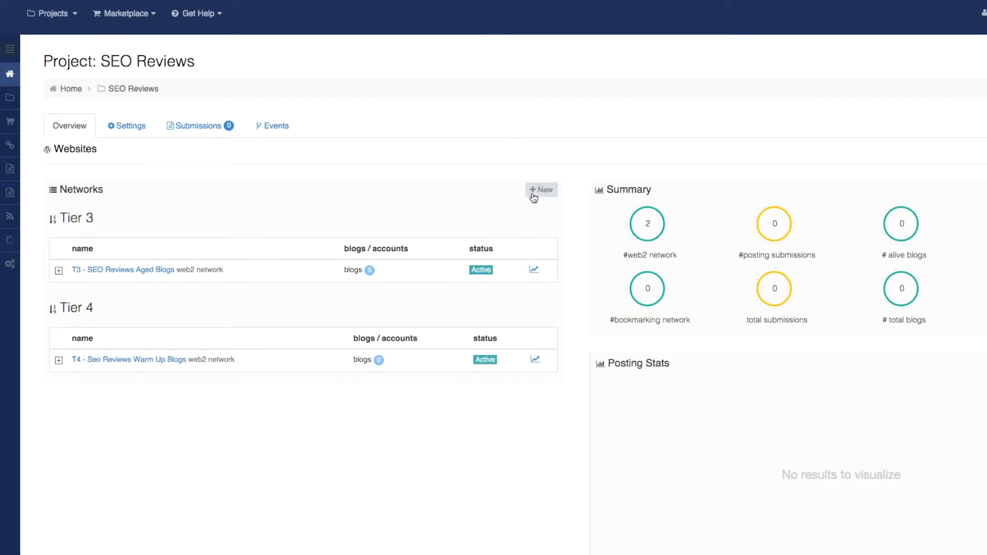
Create a tier 2 Web2 network named "T2 - SEO Reviews Powered Up Blogs" with no description.
{"action": "left_click", "coordinate": [531, 194]}
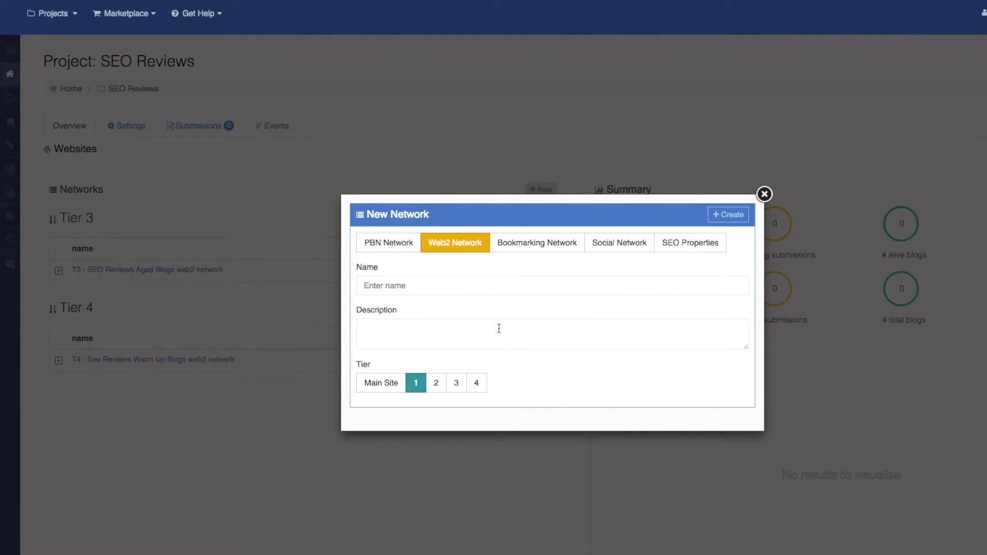
{"action": "left_click", "coordinate": [436, 383]}
{"action": "left_click", "coordinate": [475, 287]}
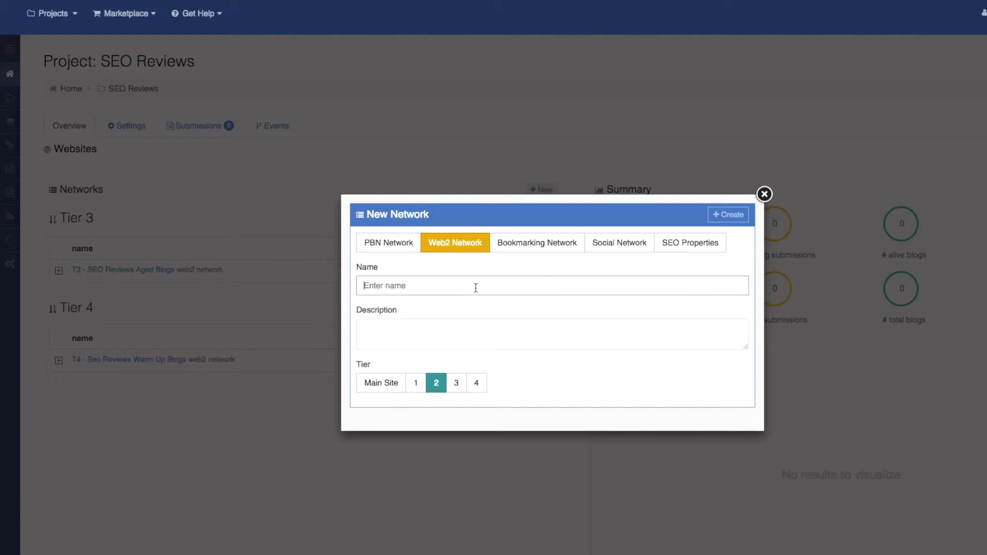
{"action": "type", "text": "T2 - SEO Reviews"}
{"action": "type", "text": "Powered Up Blogs"}
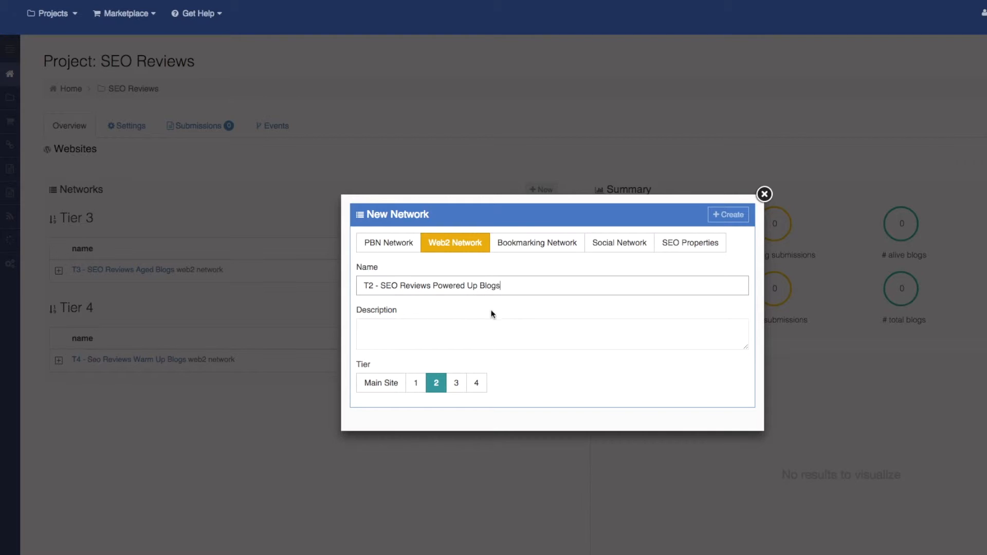
{"action": "left_click", "coordinate": [479, 335]}
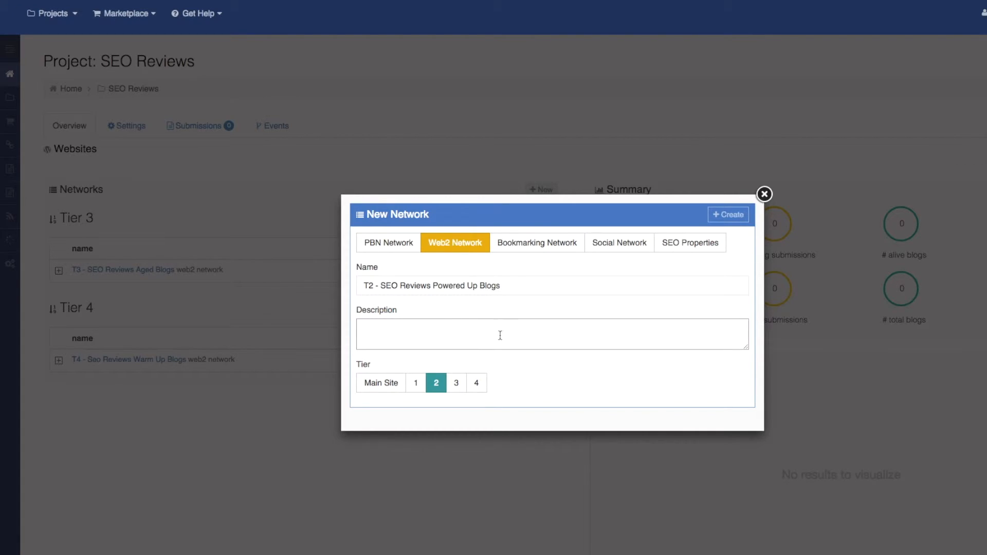
{"action": "left_click", "coordinate": [744, 219]}
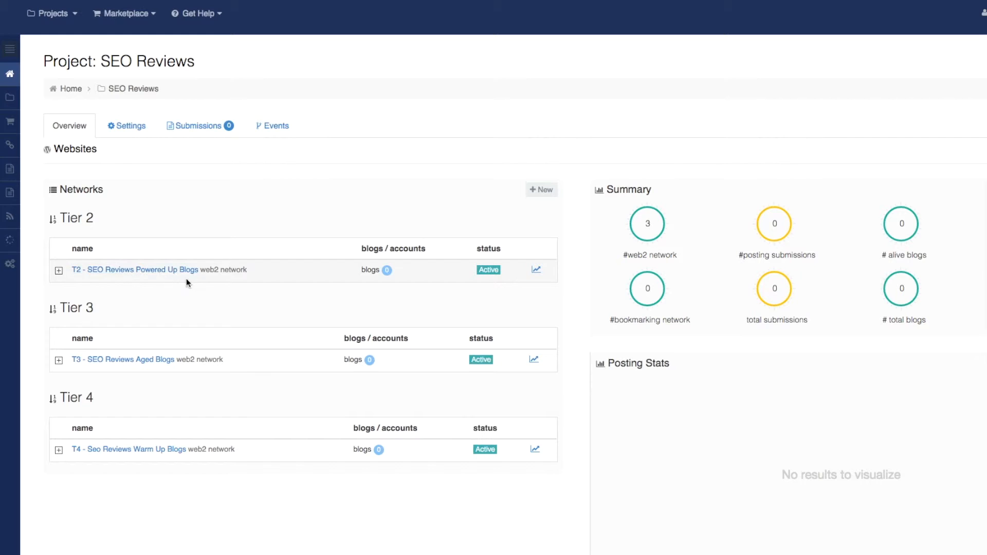
Create a tier 1 PBN network named "PBN Network T1 - SEO Reviews" in the project.
{"action": "left_click", "coordinate": [538, 191]}
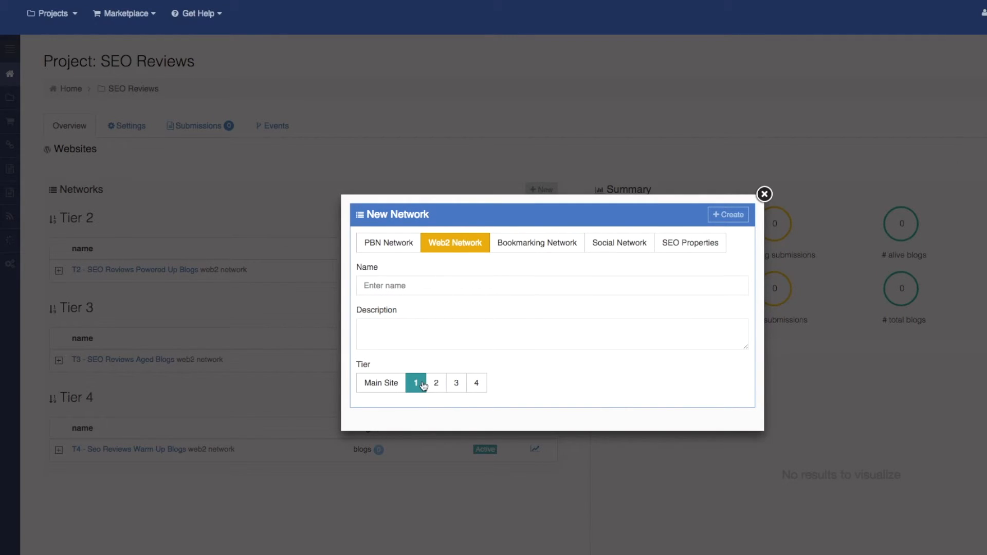
{"action": "left_click", "coordinate": [402, 255]}
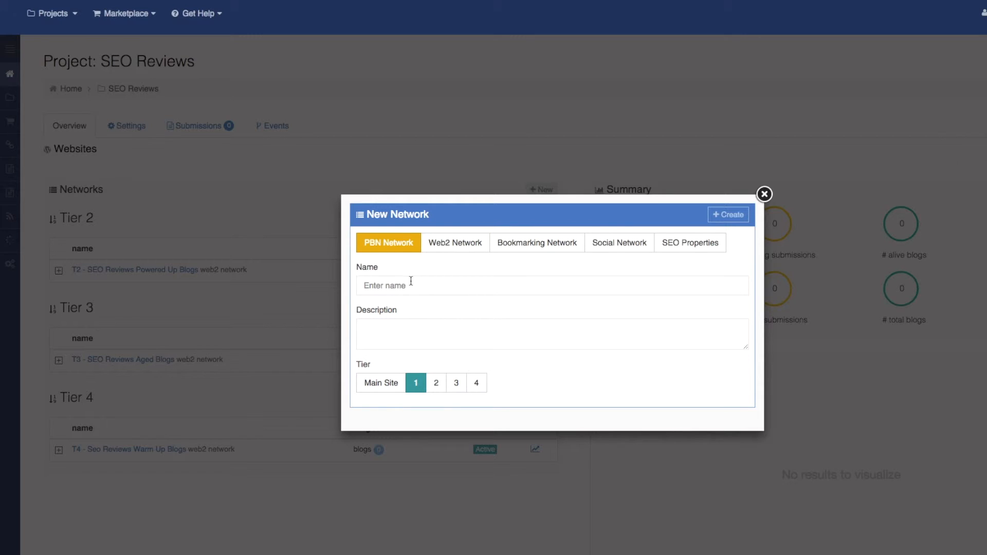
{"action": "left_click", "coordinate": [440, 286]}
{"action": "type", "text": "P"}
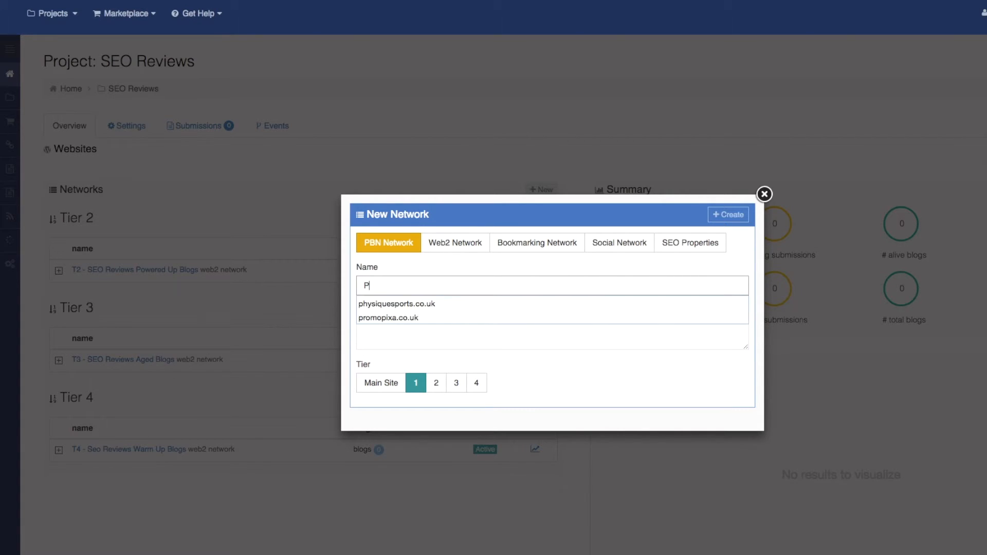
{"action": "type", "text": "BN N"}
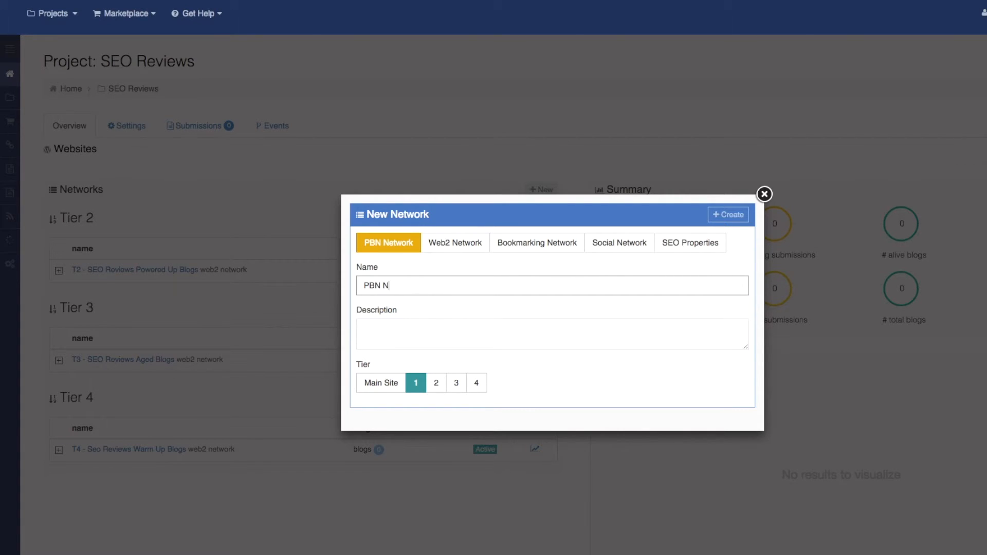
{"action": "type", "text": "etword T1 -"}
{"action": "left_click", "coordinate": [414, 288]}
{"action": "key", "text": "BackSpace"}
{"action": "type", "text": "k T1 - SEO Reviews"}
{"action": "left_click", "coordinate": [531, 309]}
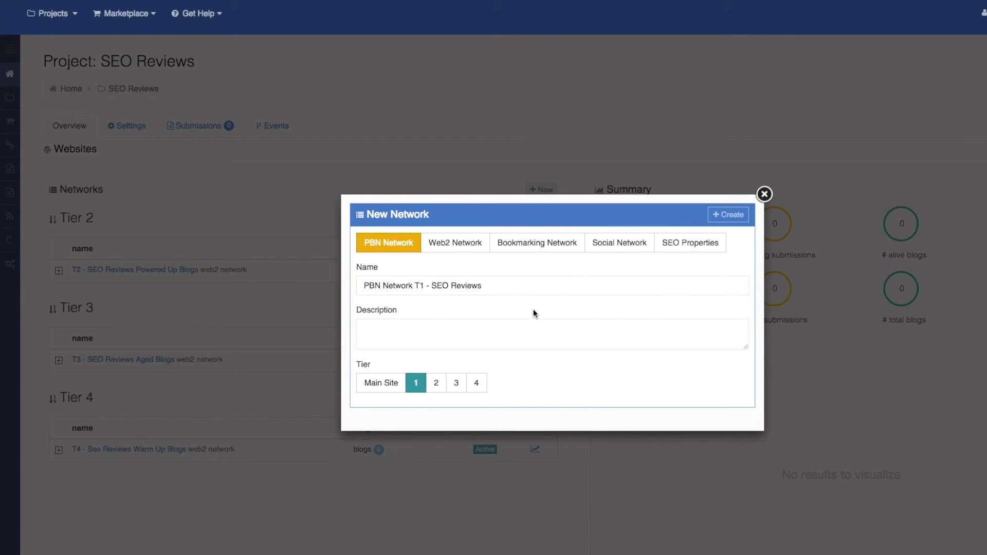
{"action": "left_click", "coordinate": [741, 219]}
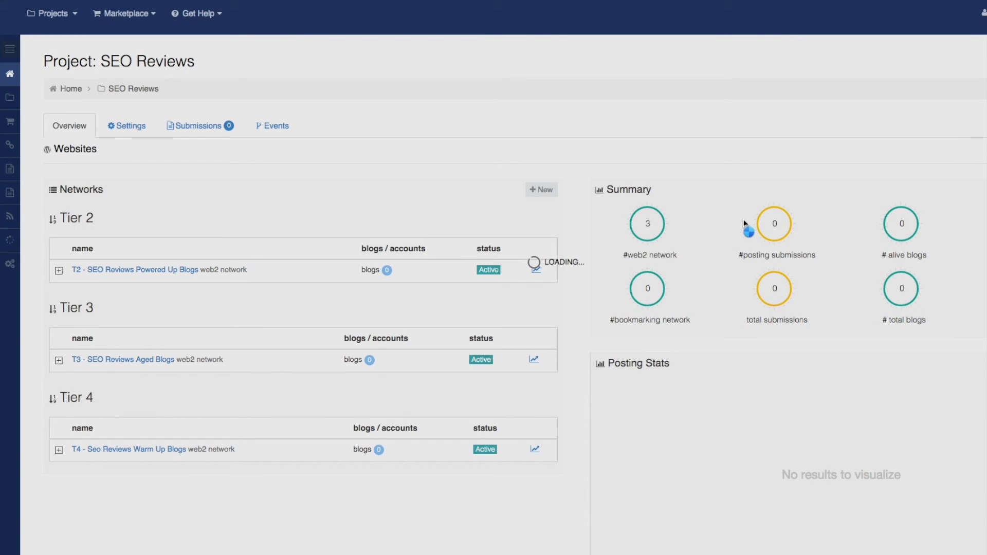